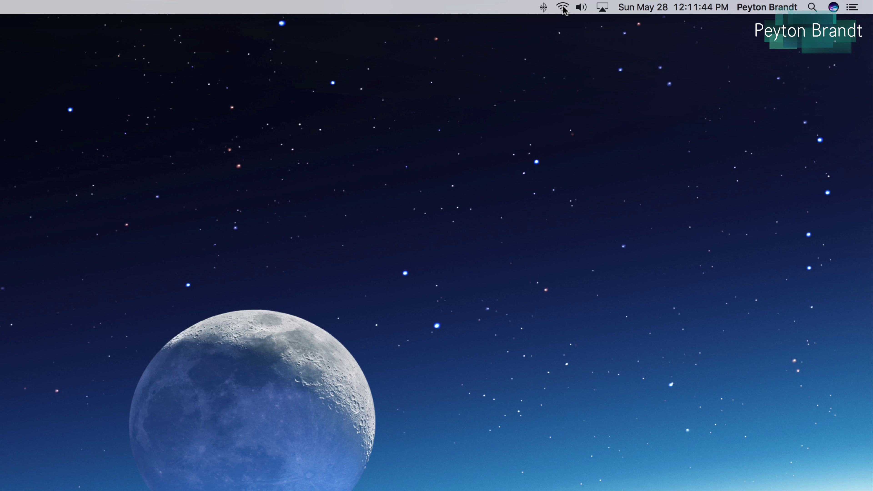
# Join the WIFI_872E Wi-Fi network from the menu bar and launch Safari.
pyautogui.click(562, 7)
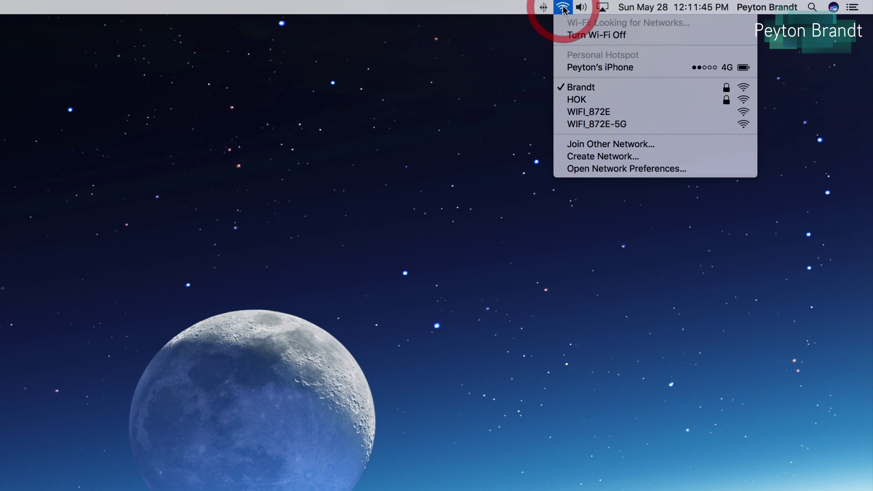
pyautogui.click(588, 118)
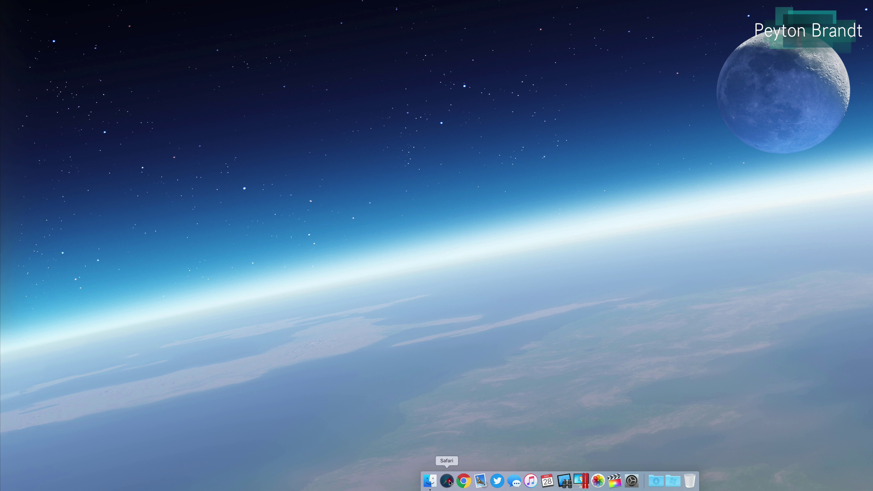
pyautogui.click(447, 481)
# Load the router admin page at 192.168.0.1 and log in with the admin password.
pyautogui.write('192.')
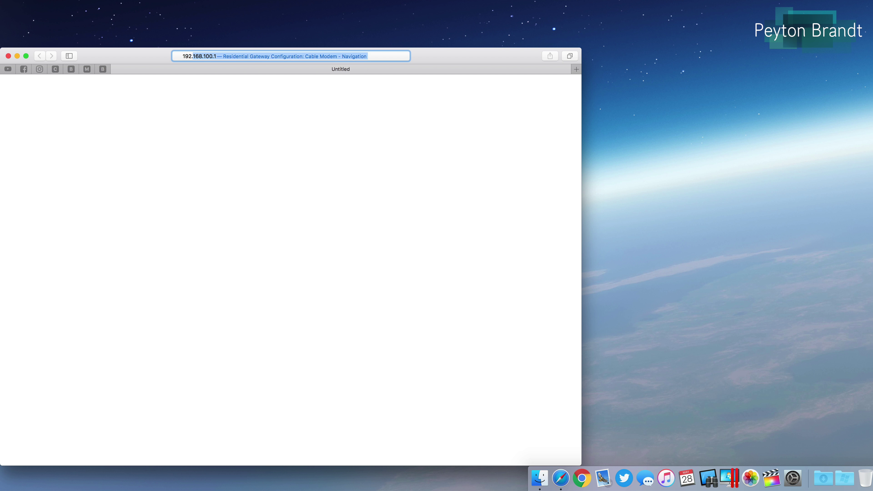
pyautogui.write('168.0.1')
pyautogui.press('Return')
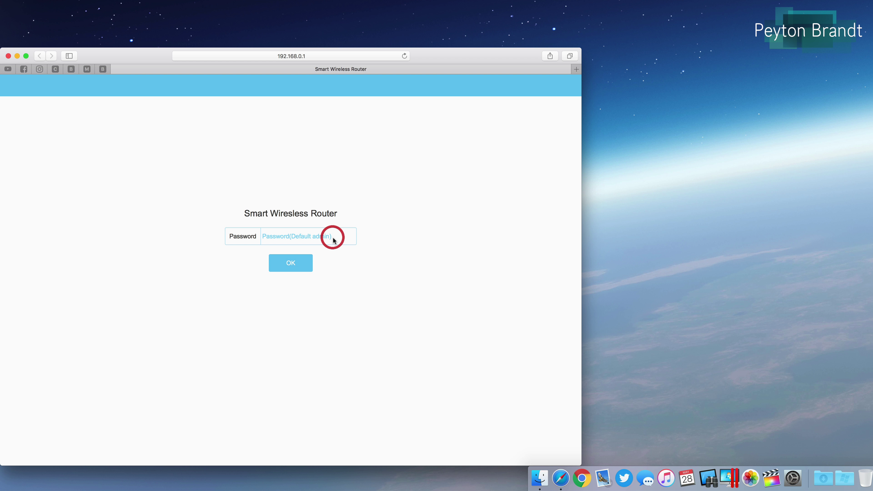
pyautogui.click(320, 236)
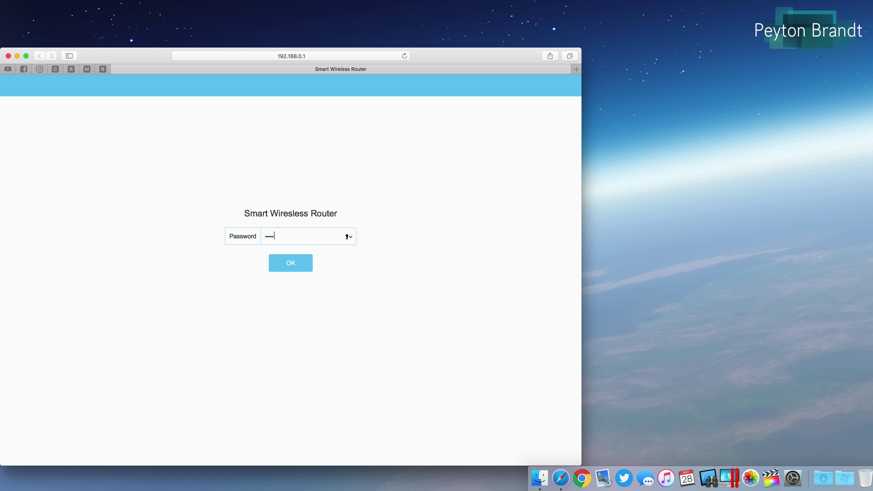
pyautogui.press('Return')
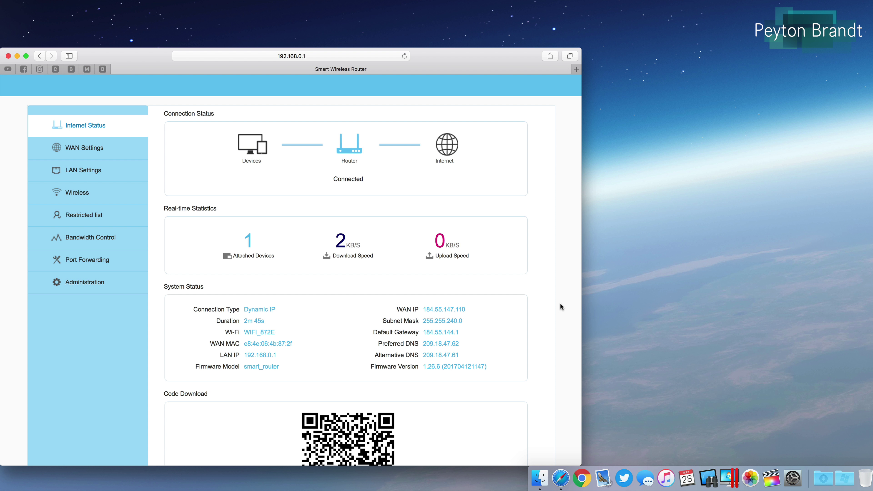
# Show the router's Wireless settings for the 2.4G and 5G networks.
pyautogui.scroll(-3, 560, 303)
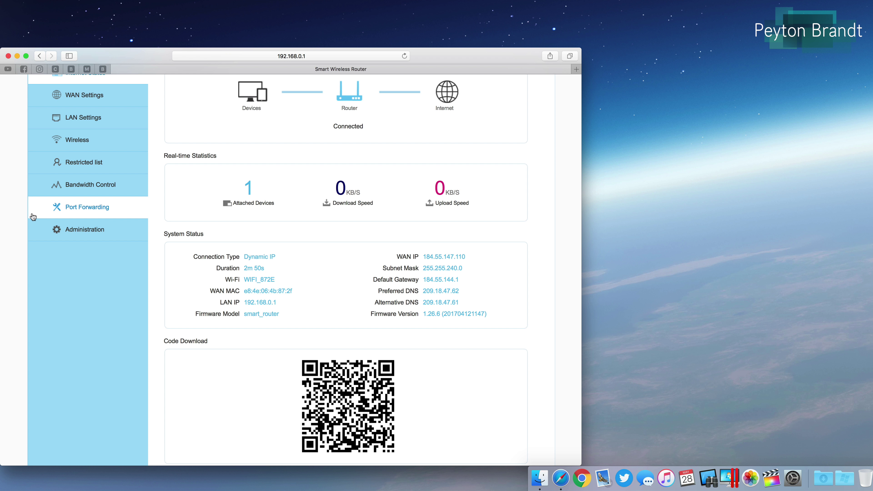
pyautogui.scroll(3, 33, 215)
pyautogui.click(67, 194)
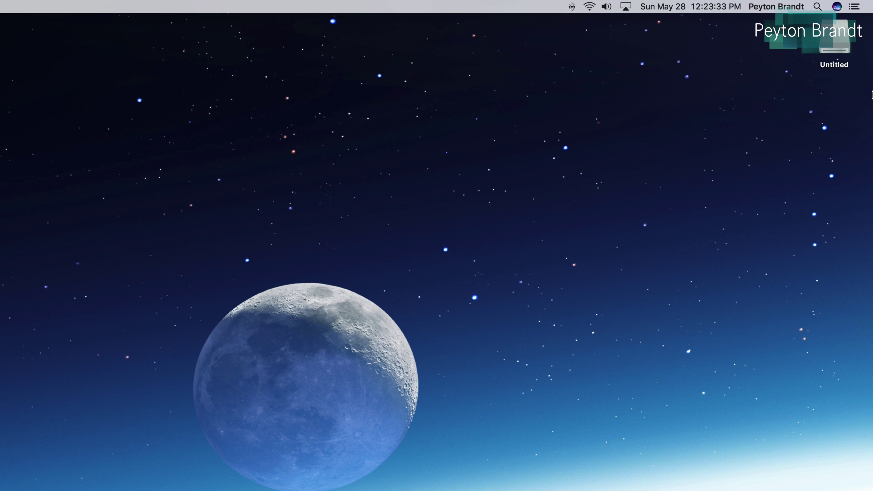
# In the Untitled drive's PPPOE folder, Quick Look the installation guide video and Installation guide.pdf.
pyautogui.click(840, 47)
pyautogui.doubleClick(840, 47)
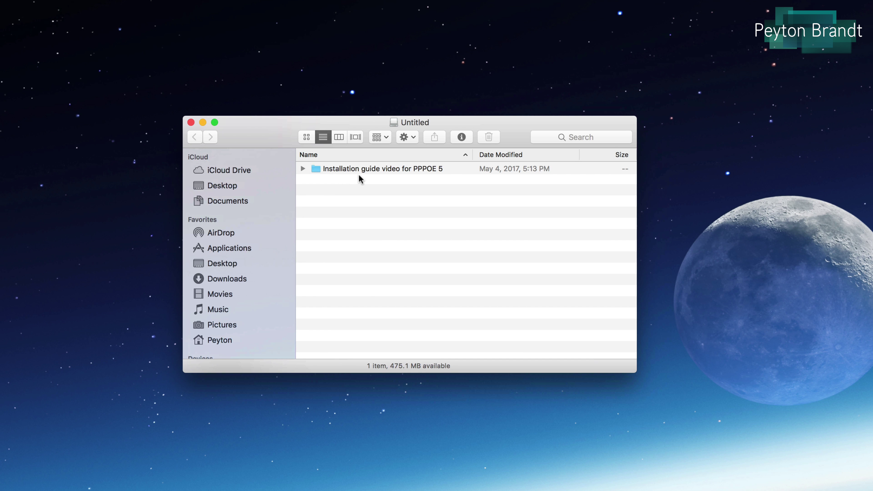
pyautogui.doubleClick(359, 169)
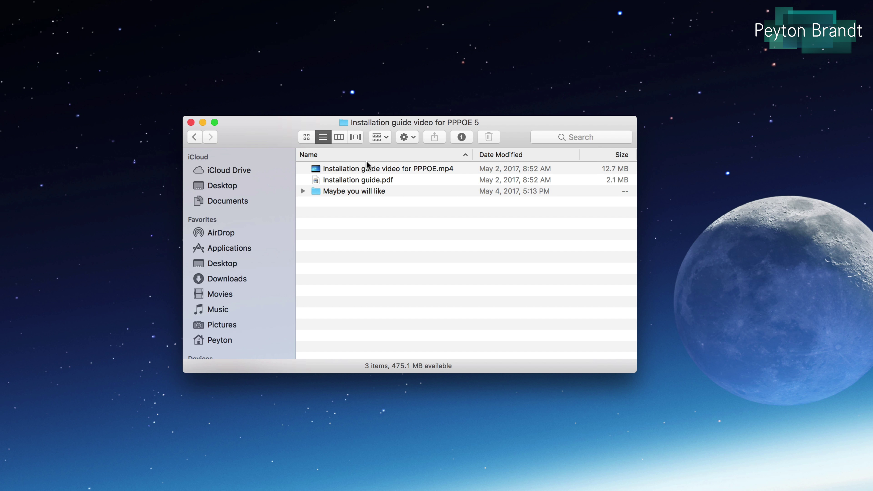
pyautogui.click(365, 169)
pyautogui.press('space')
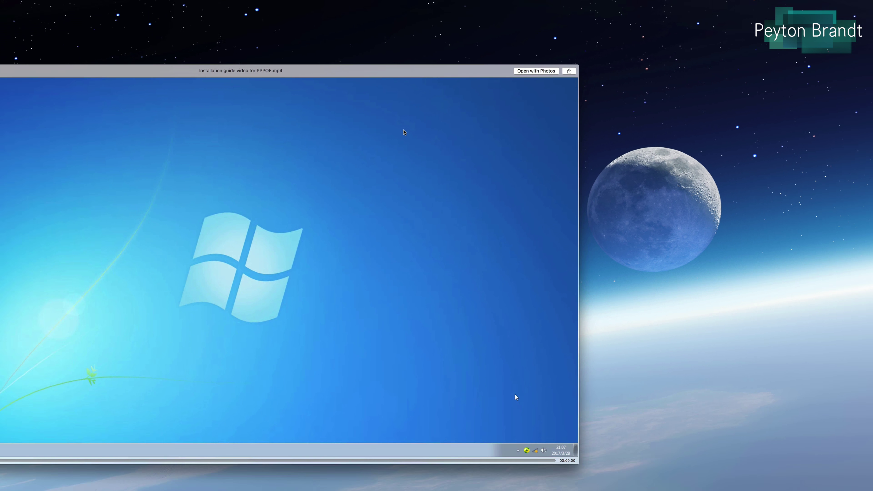
pyautogui.press('space')
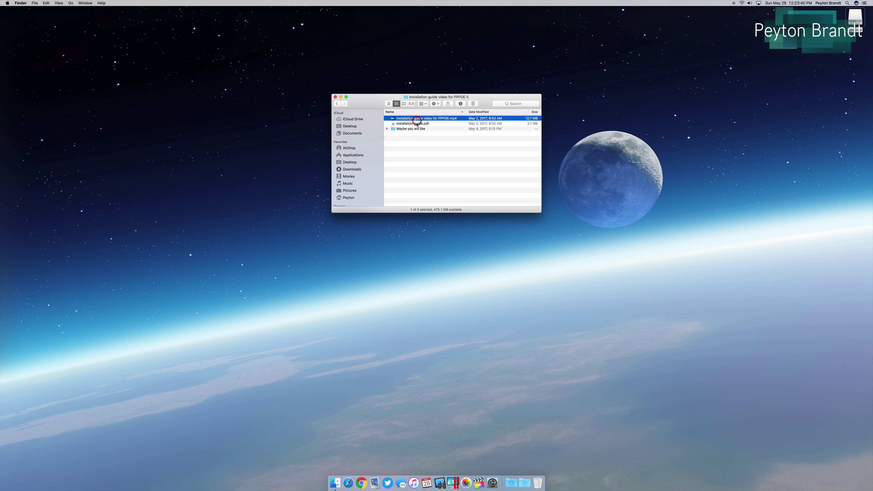
pyautogui.click(417, 123)
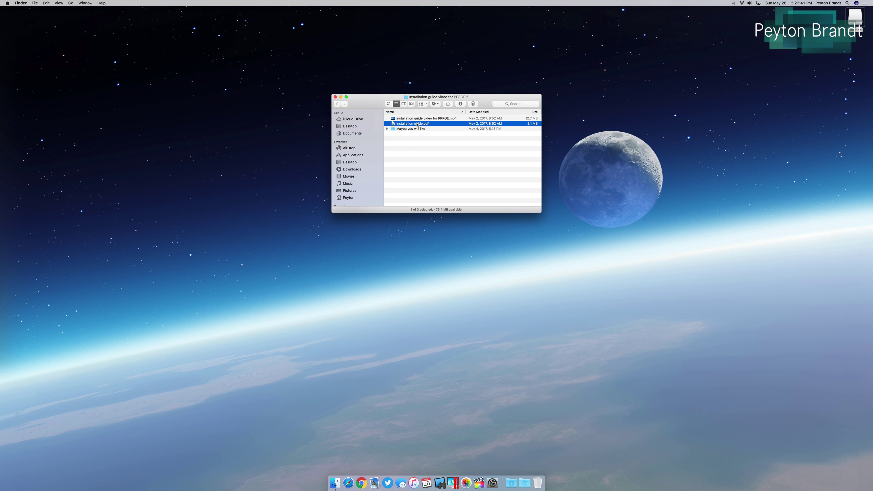
pyautogui.press('space')
pyautogui.press('space')
# Quick Look The Geography of china.pdf in 'Maybe you will like' and scroll through it.
pyautogui.doubleClick(410, 129)
pyautogui.click(428, 119)
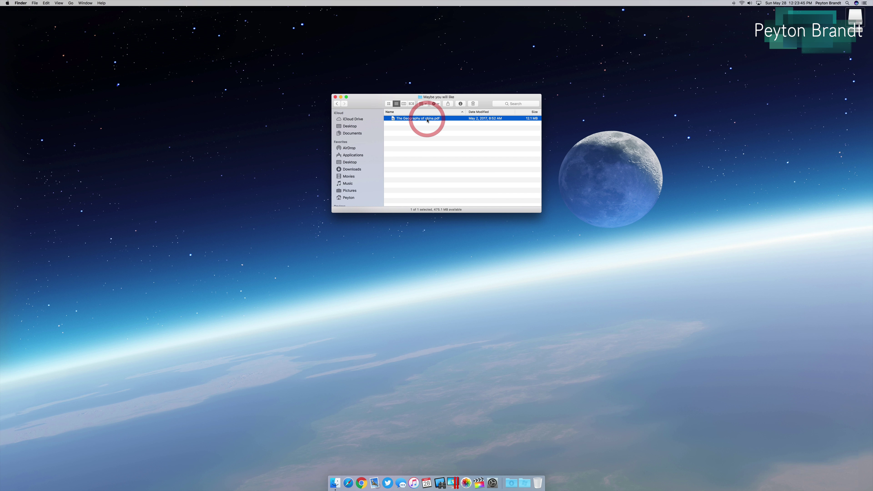
pyautogui.press('space')
pyautogui.scroll(-15, 407, 145)
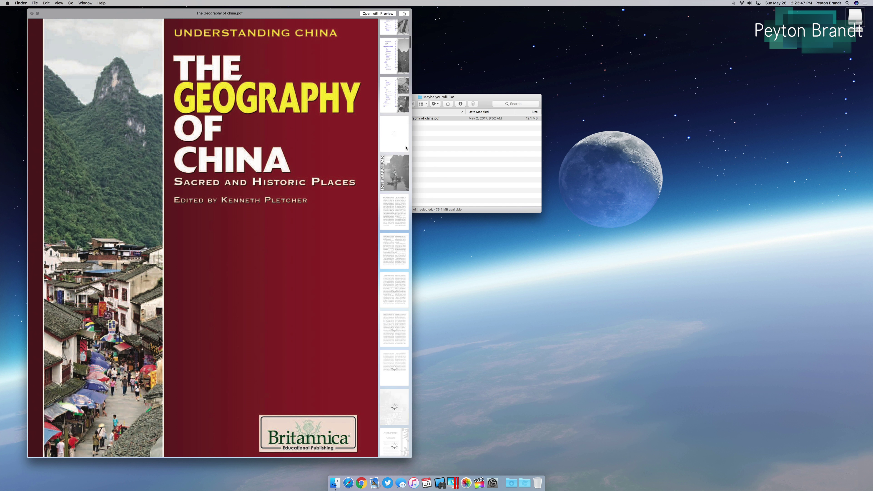
pyautogui.scroll(-20, 406, 148)
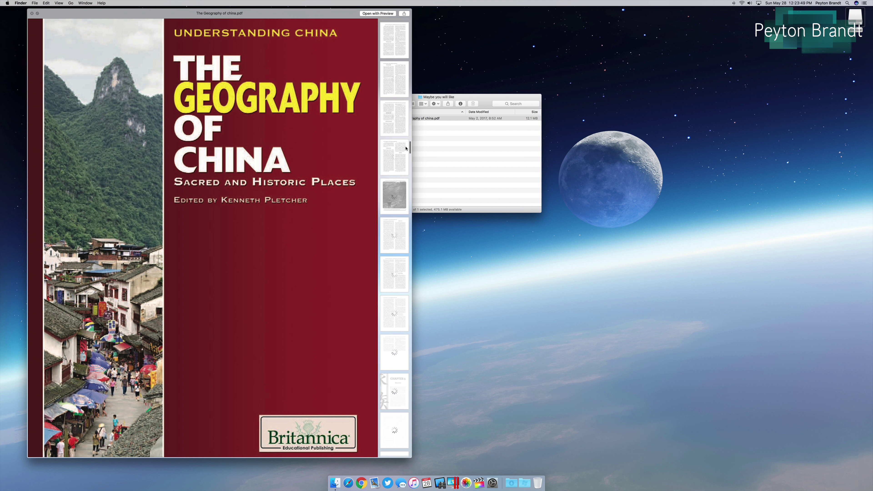
pyautogui.scroll(-5, 405, 149)
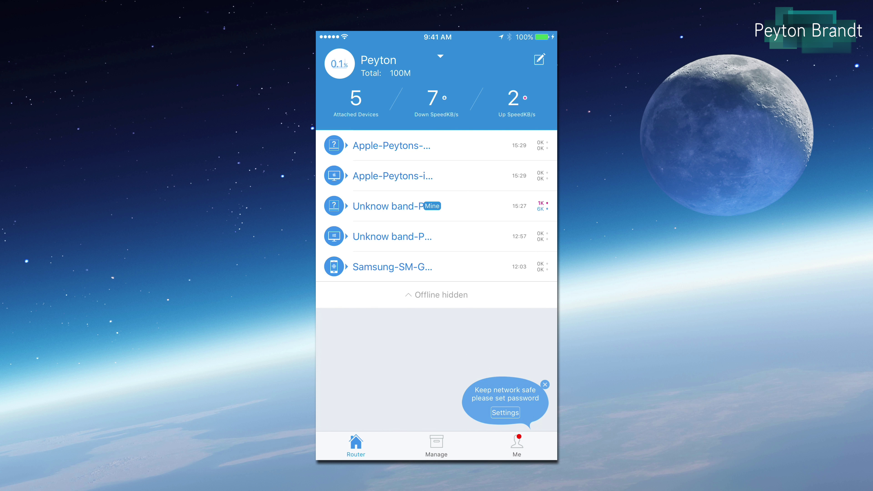
# Check connected devices' traffic in the app's Traffic analysis tool.
pyautogui.click(435, 444)
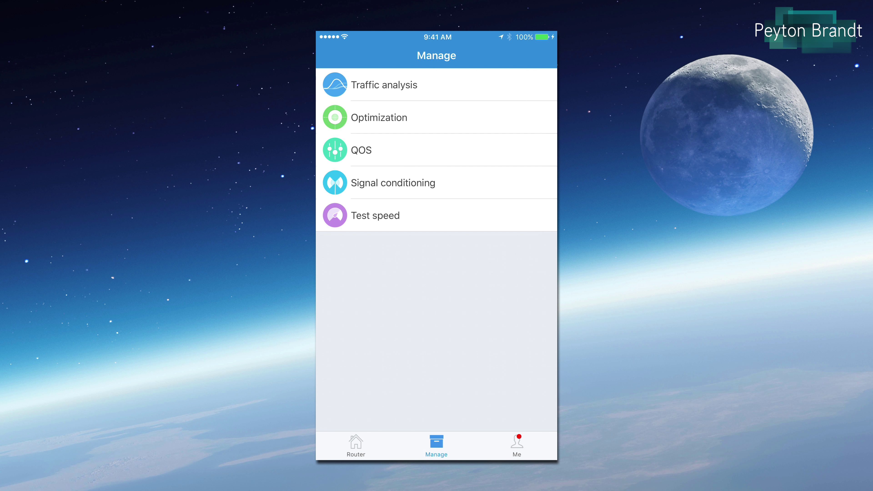
pyautogui.click(384, 85)
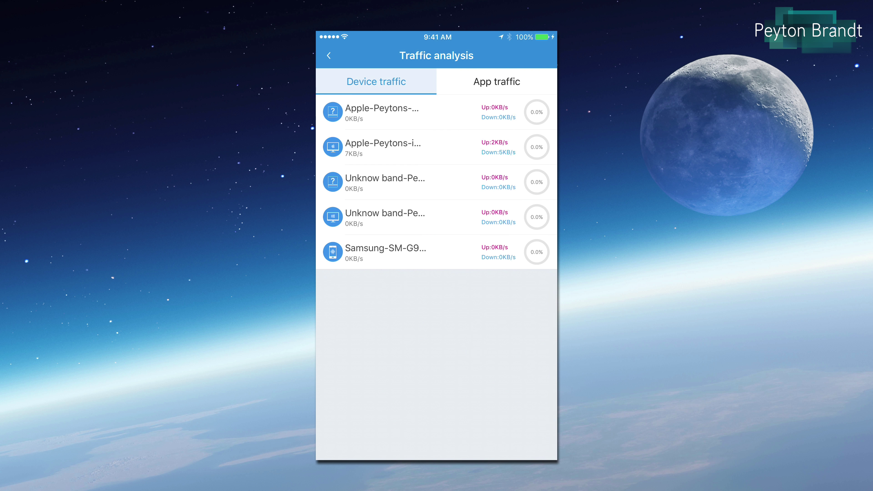
pyautogui.click(329, 55)
# Try Wi-Fi channel optimization, dismiss the failure alert, view the Router dashboard, return to Manage.
pyautogui.click(384, 117)
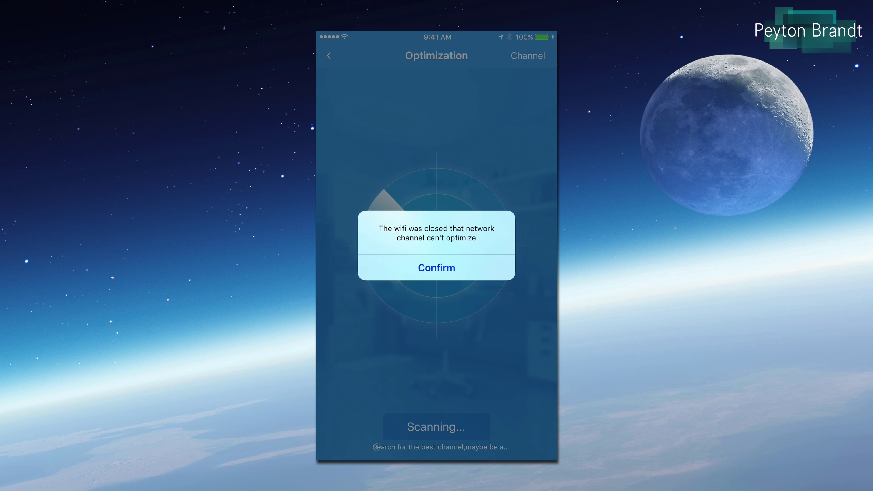
pyautogui.click(436, 268)
pyautogui.click(356, 445)
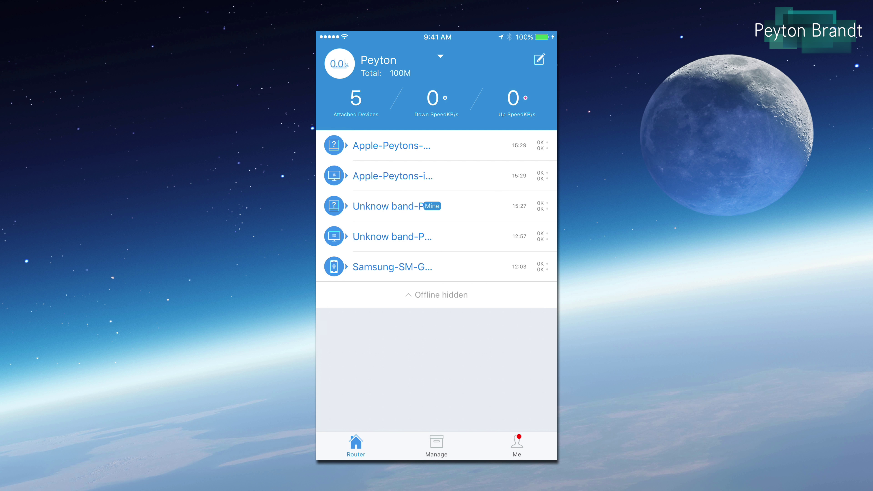
pyautogui.click(436, 445)
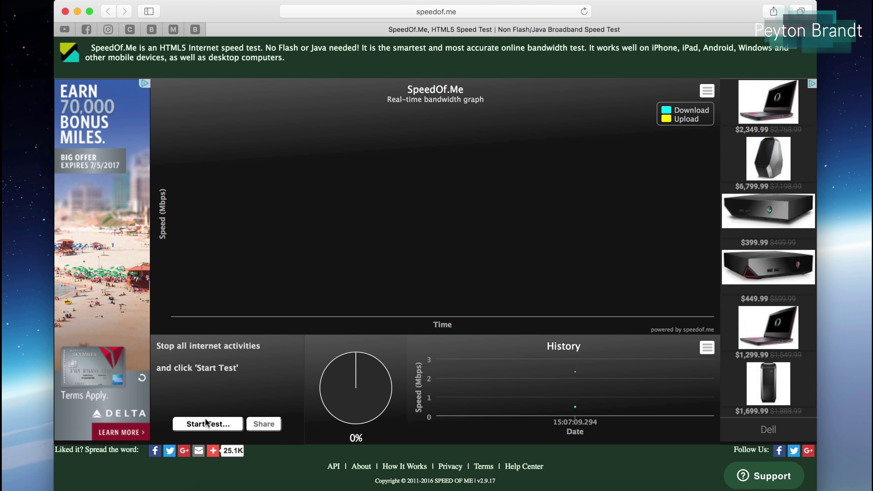
# Start the SpeedOf.Me HTML5 bandwidth test and wait for the results.
pyautogui.click(206, 423)
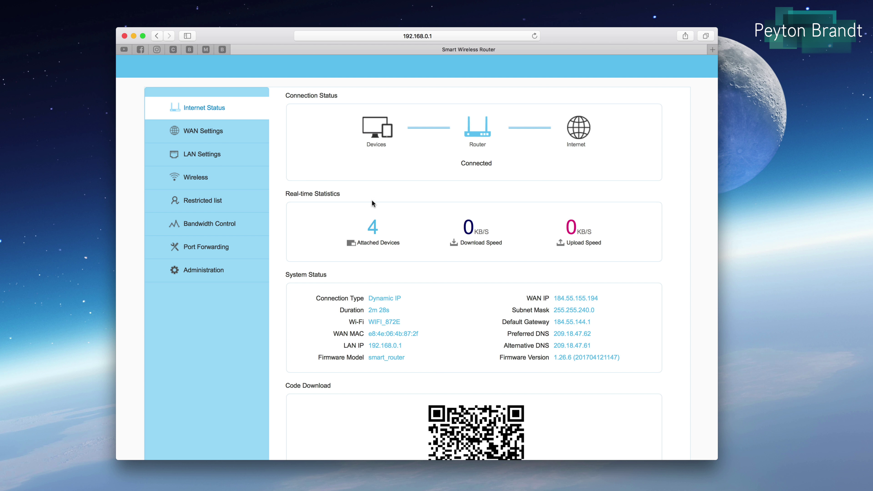
# Check device bandwidth limits in Bandwidth Control and the Wireless settings, then show WAN Settings.
pyautogui.scroll(-5, 378, 213)
pyautogui.scroll(5, 430, 220)
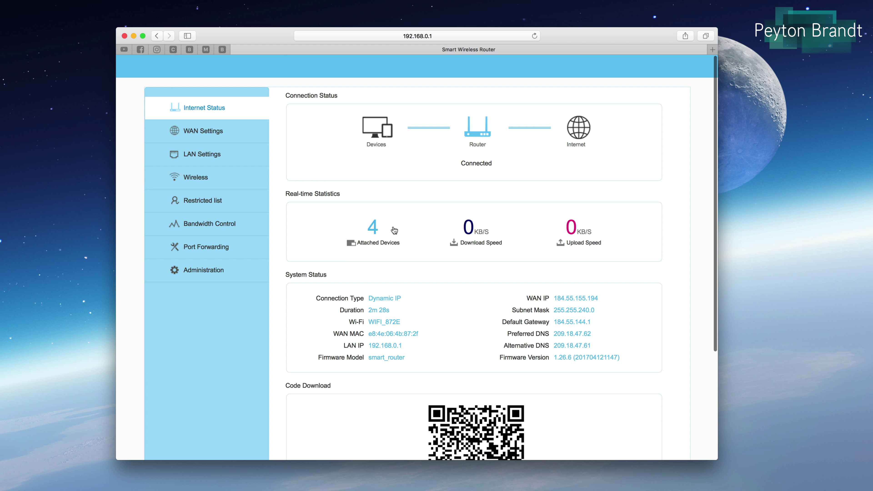
pyautogui.click(394, 229)
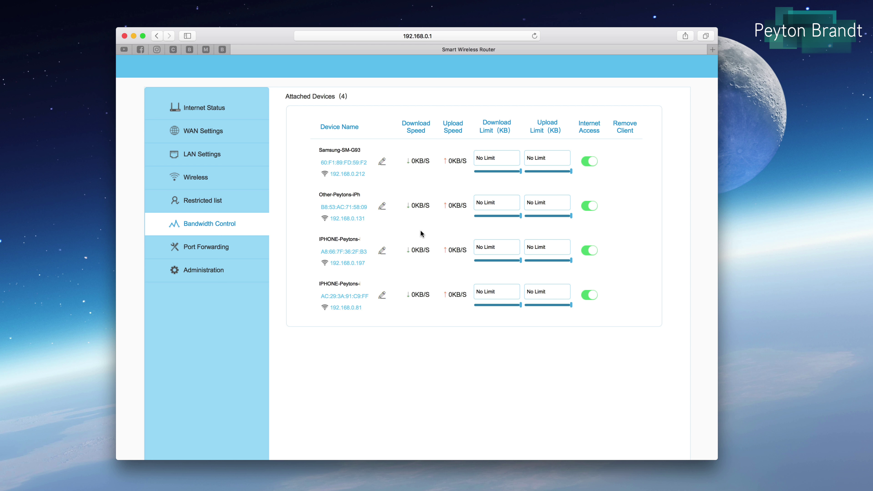
pyautogui.click(212, 180)
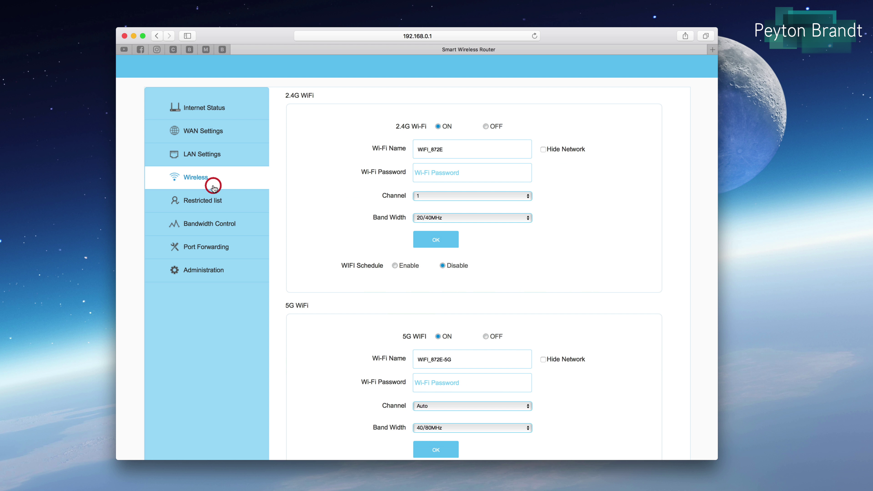
pyautogui.click(202, 131)
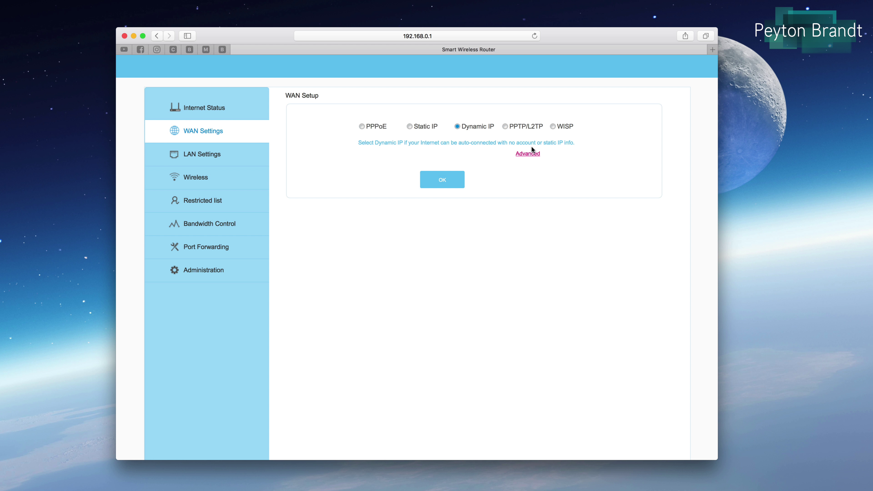
# Switch the WAN mode to WISP, pick a scanned nearby network, and cancel its password prompt.
pyautogui.click(564, 133)
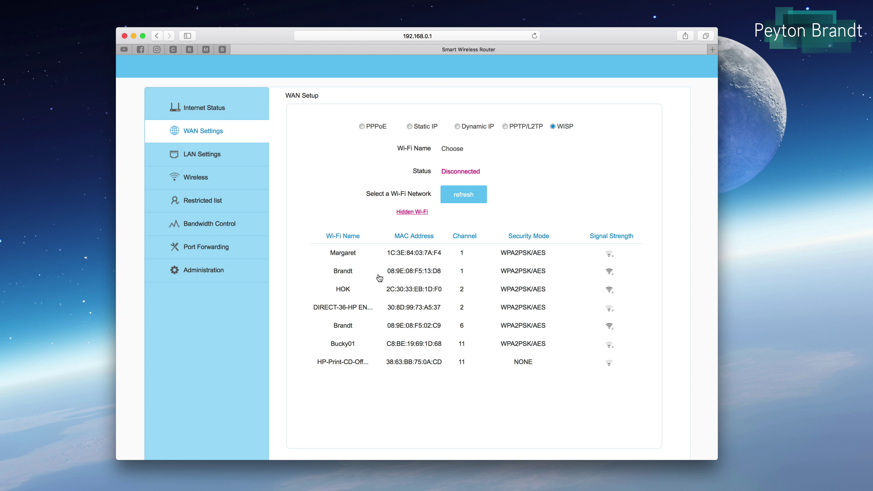
pyautogui.click(342, 273)
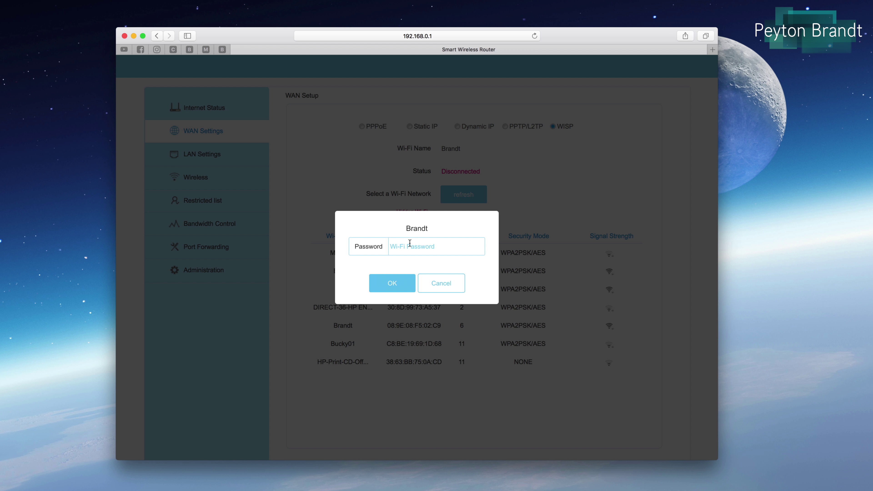
pyautogui.click(433, 286)
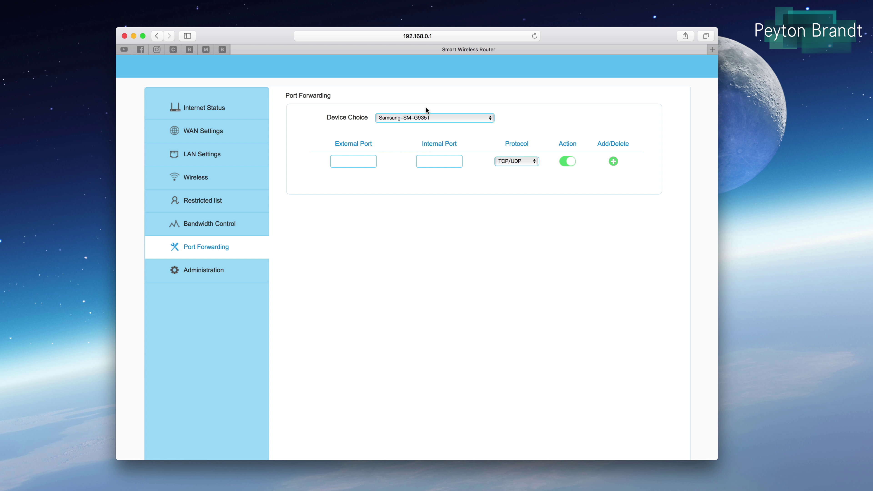
# Choose the MacBook in Port Forwarding's Device Choice list, then go to Administration.
pyautogui.click(428, 118)
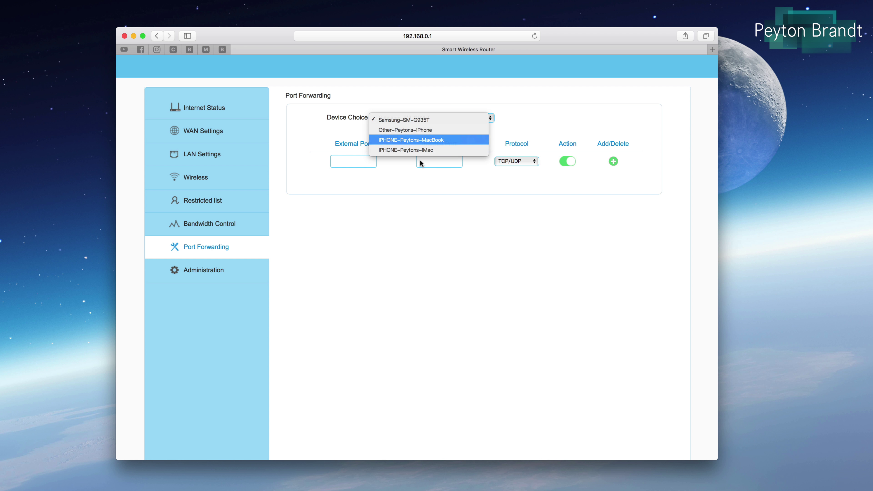
pyautogui.press('Return')
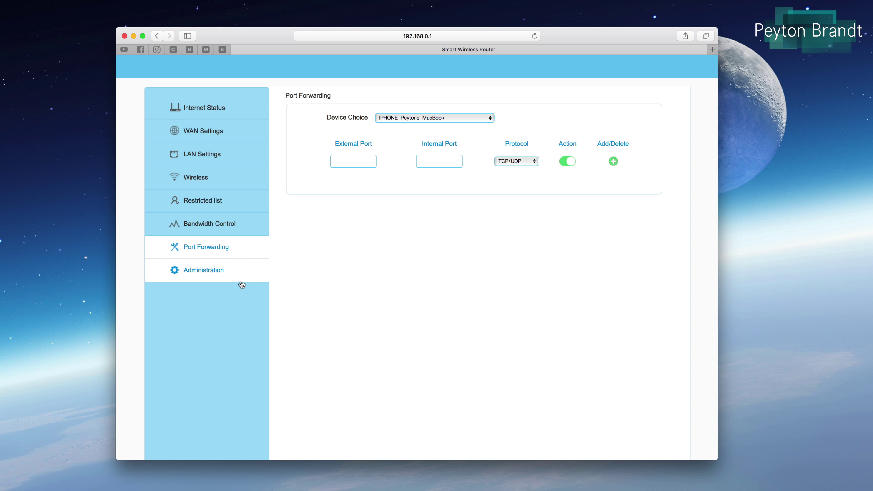
pyautogui.click(225, 281)
# Step through Bandwidth Control, Restricted list, Wireless, LAN and WAN Settings, ending on Internet Status.
pyautogui.click(219, 217)
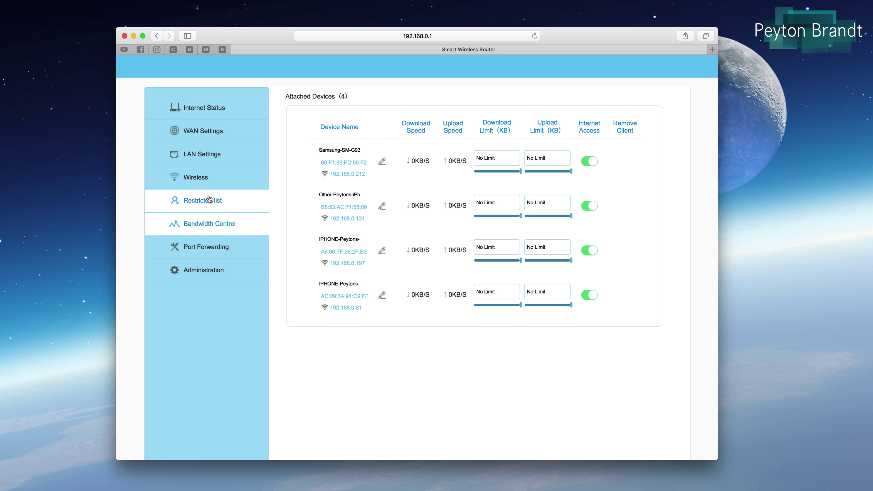
pyautogui.click(202, 202)
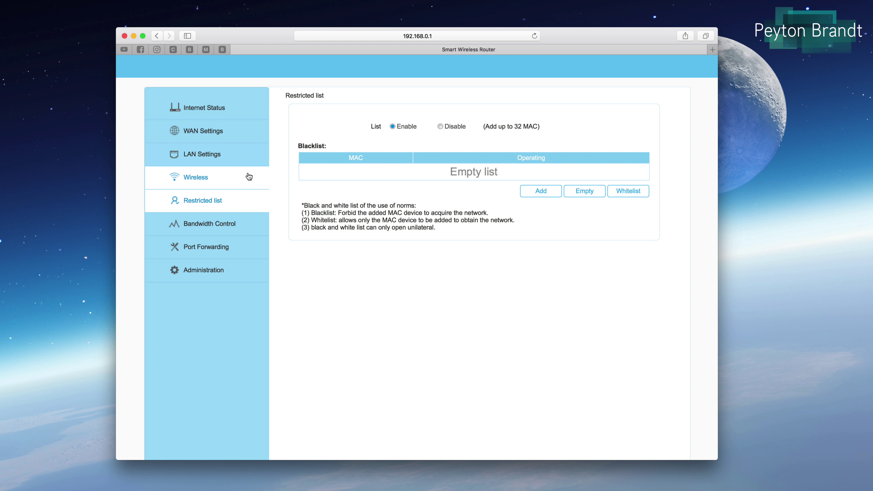
pyautogui.click(223, 181)
pyautogui.click(206, 157)
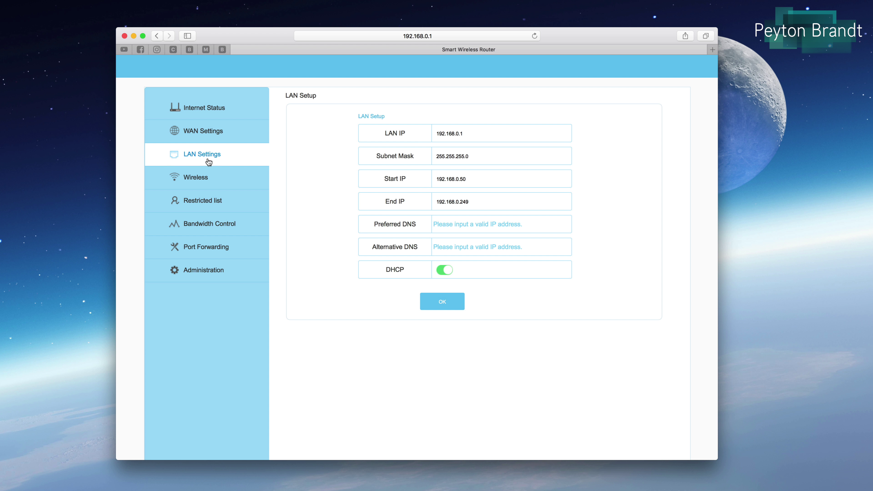
pyautogui.click(201, 139)
pyautogui.click(198, 117)
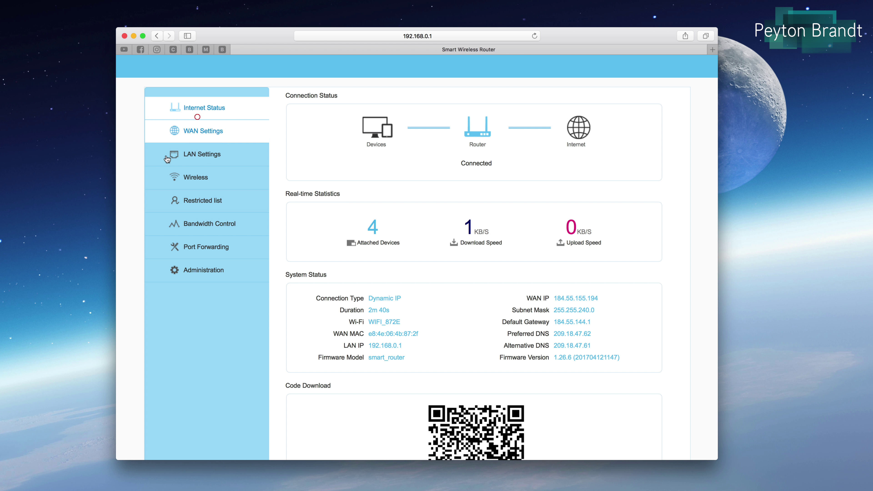